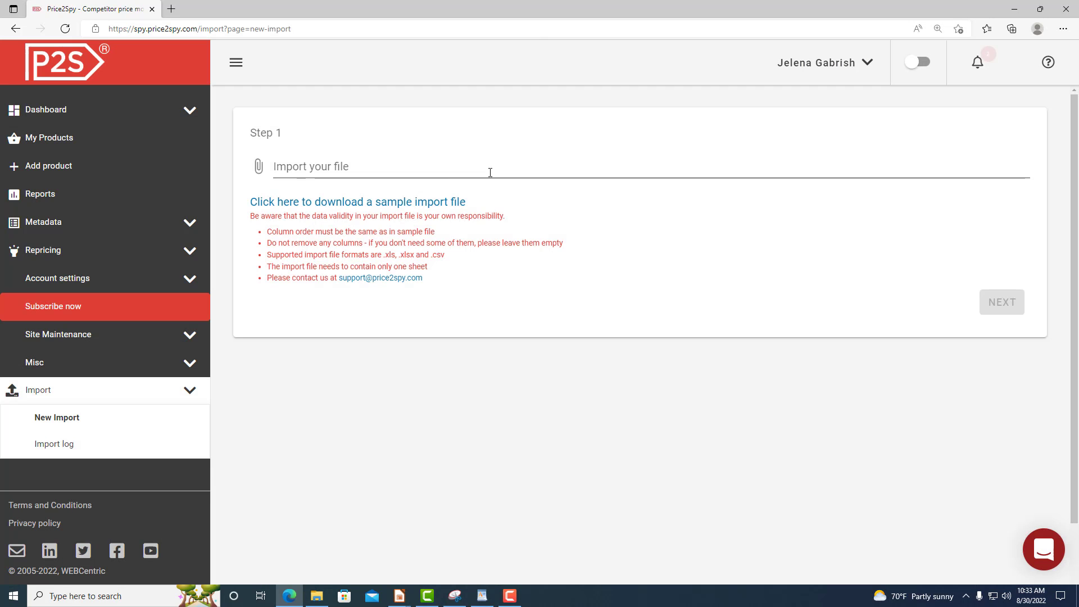
Import the p2s performance report spreadsheet from Downloads and continue to the next import step.
left_click(490, 172)
left_click(54, 103)
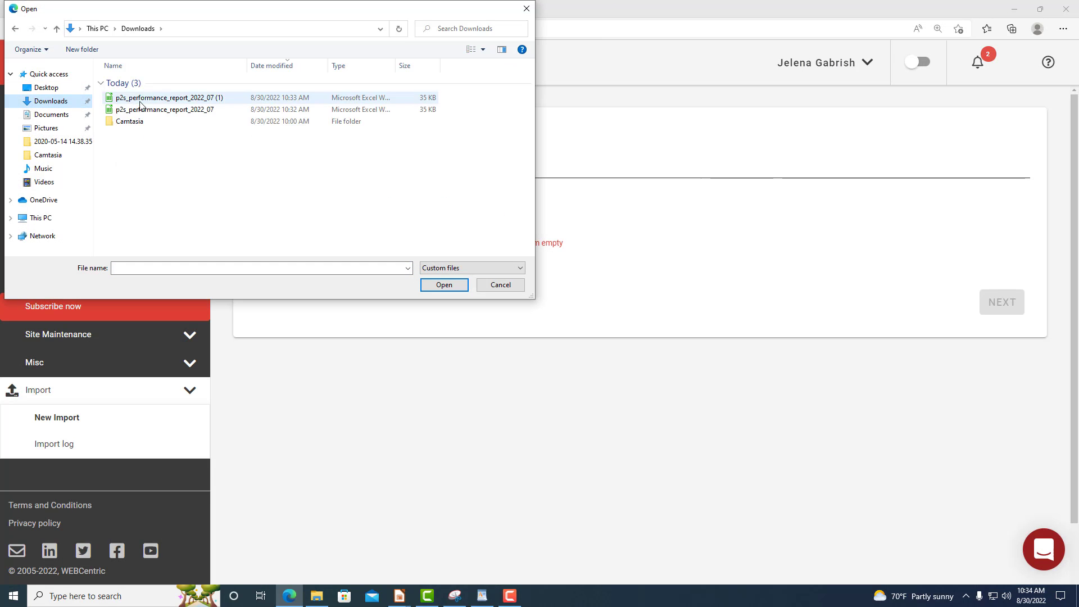
left_click(140, 98)
left_click(444, 285)
left_click(1010, 304)
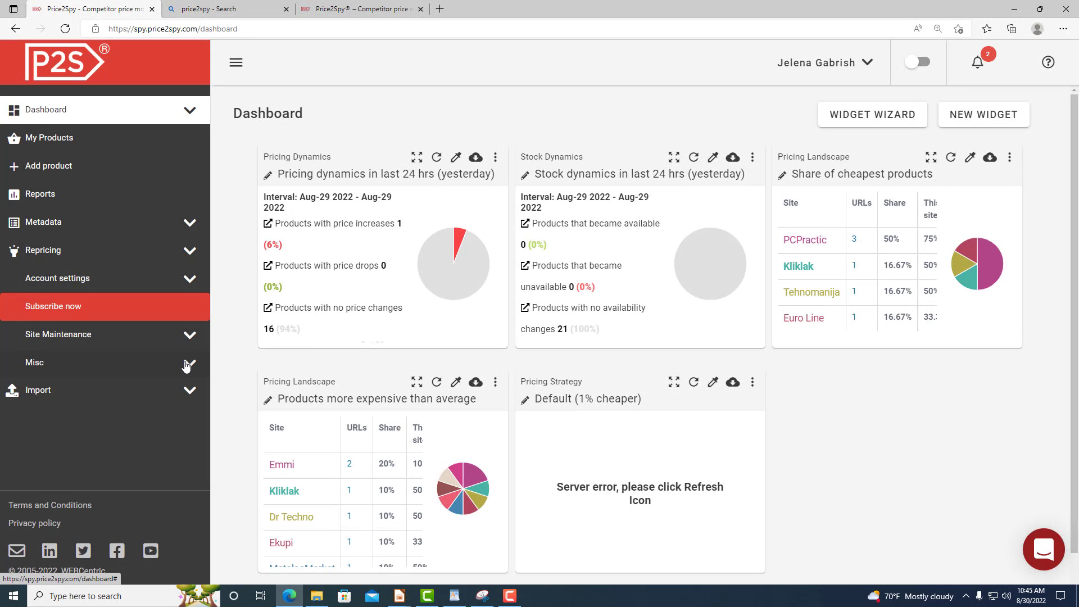
Open Link My Store under Misc and select the Google Feed integration card.
left_click(187, 366)
left_click(88, 448)
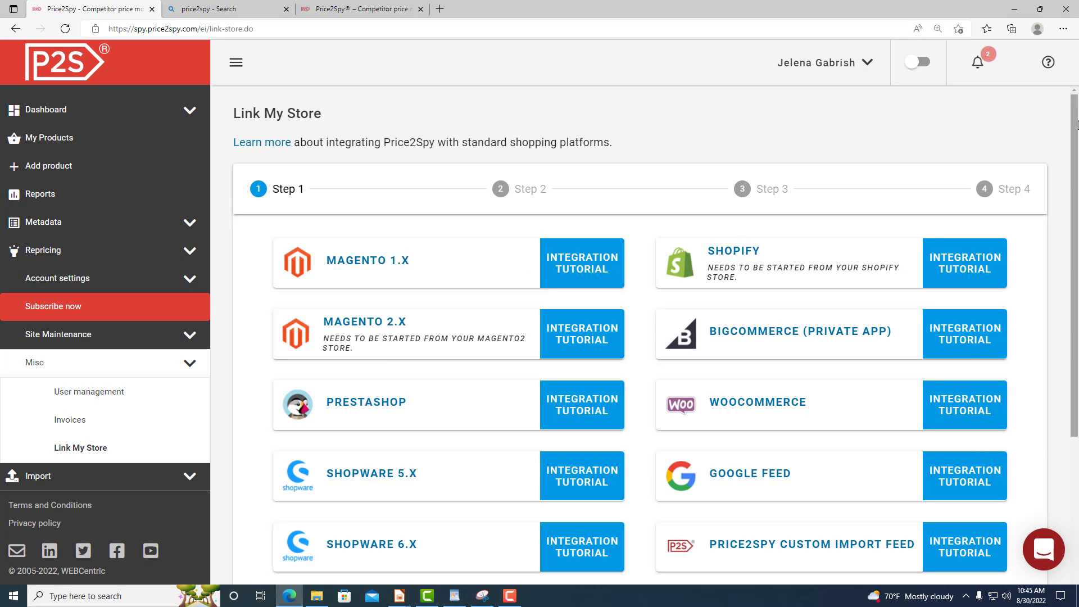
scroll(1076, 153, "down", 2)
left_click_drag(1076, 153, 1069, 342)
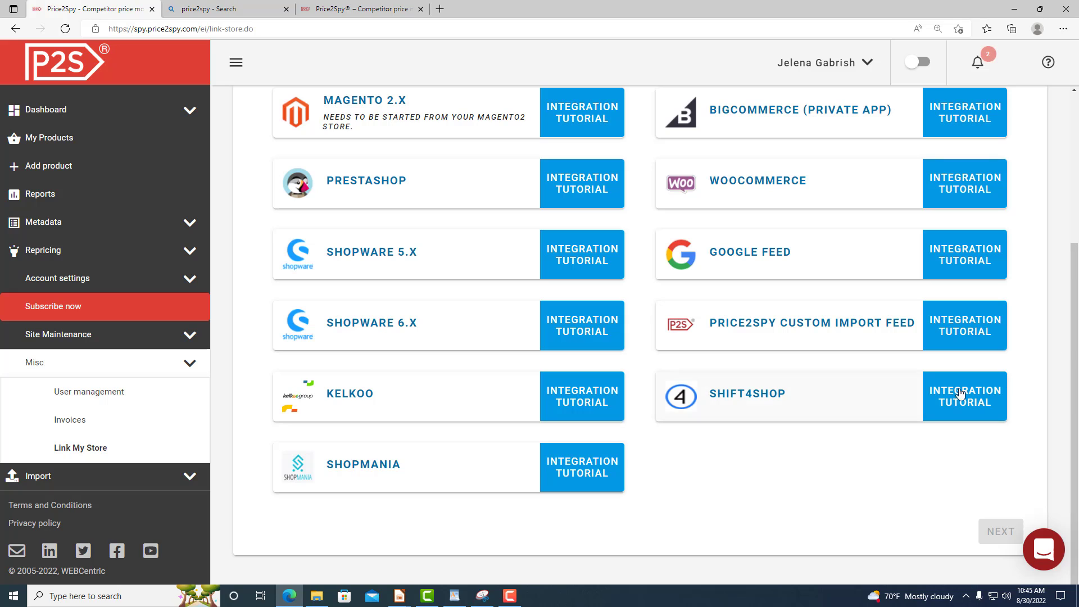
left_click(741, 264)
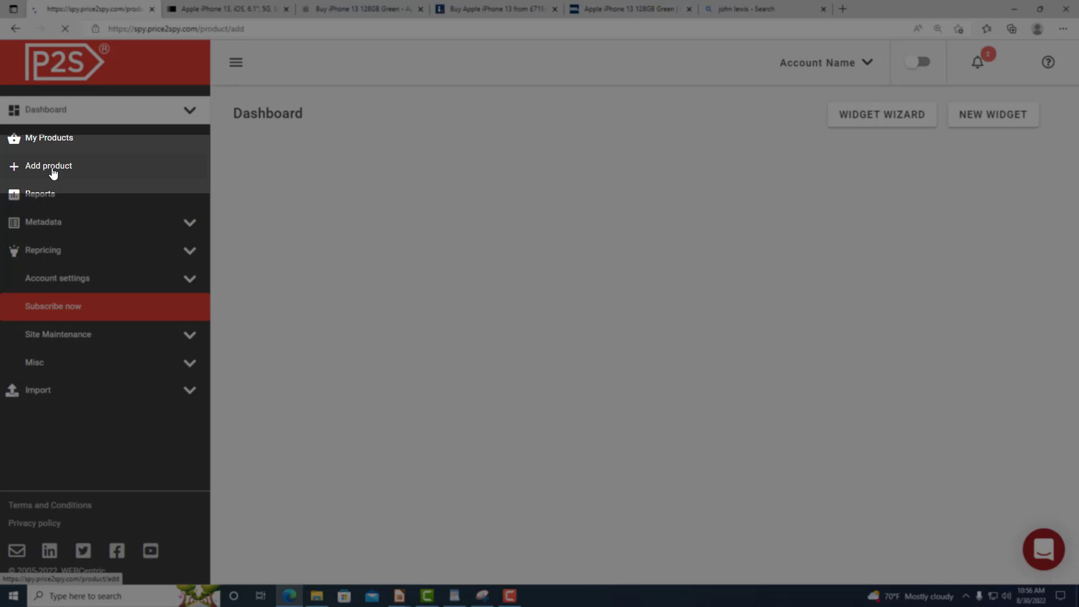
Add a new product with the John Lewis iPhone 13 page as Product URL and expand More product details.
left_click(53, 169)
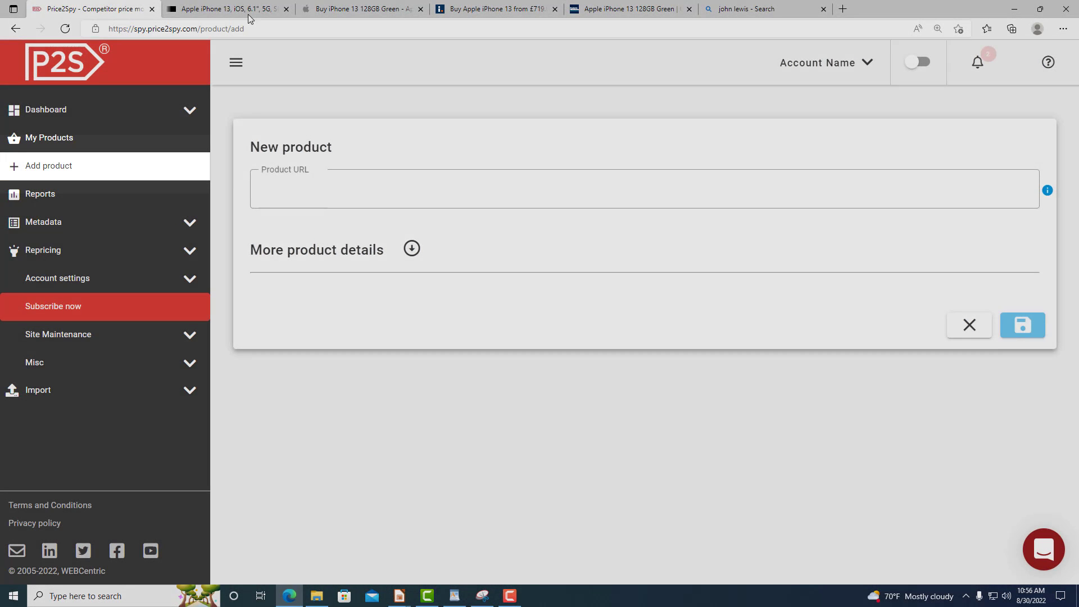
left_click(249, 10)
left_click(374, 29)
key("ctrl+c")
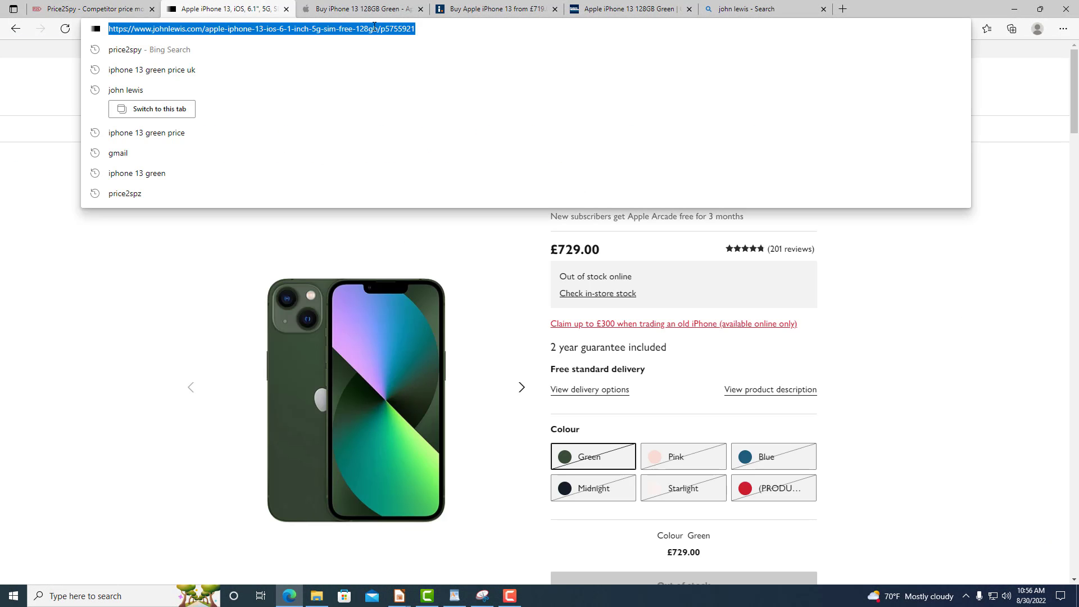
left_click(93, 9)
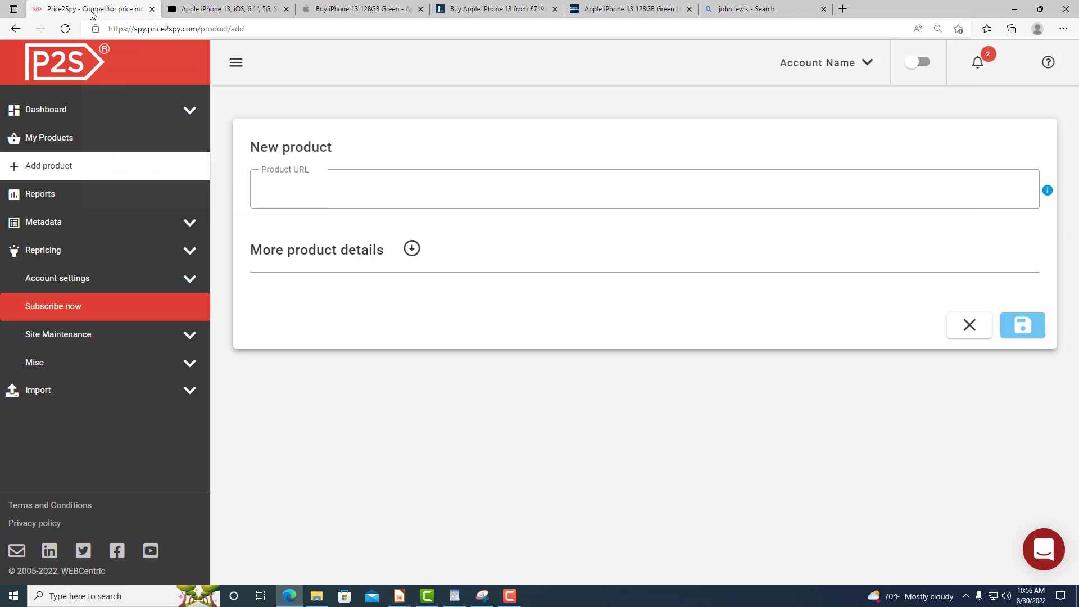
left_click(295, 178)
key("ctrl+v")
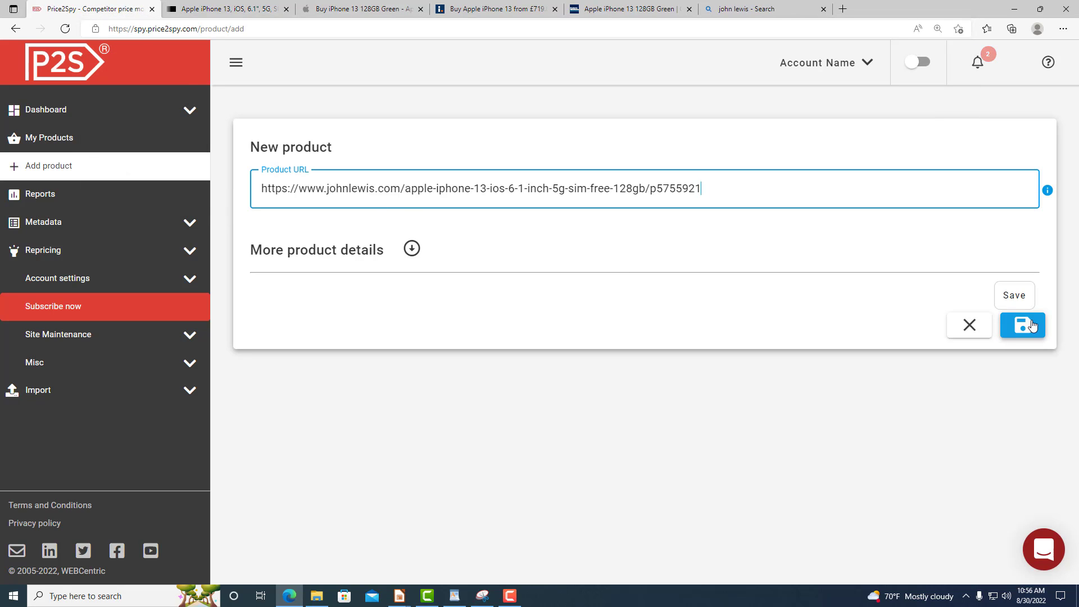
left_click(419, 251)
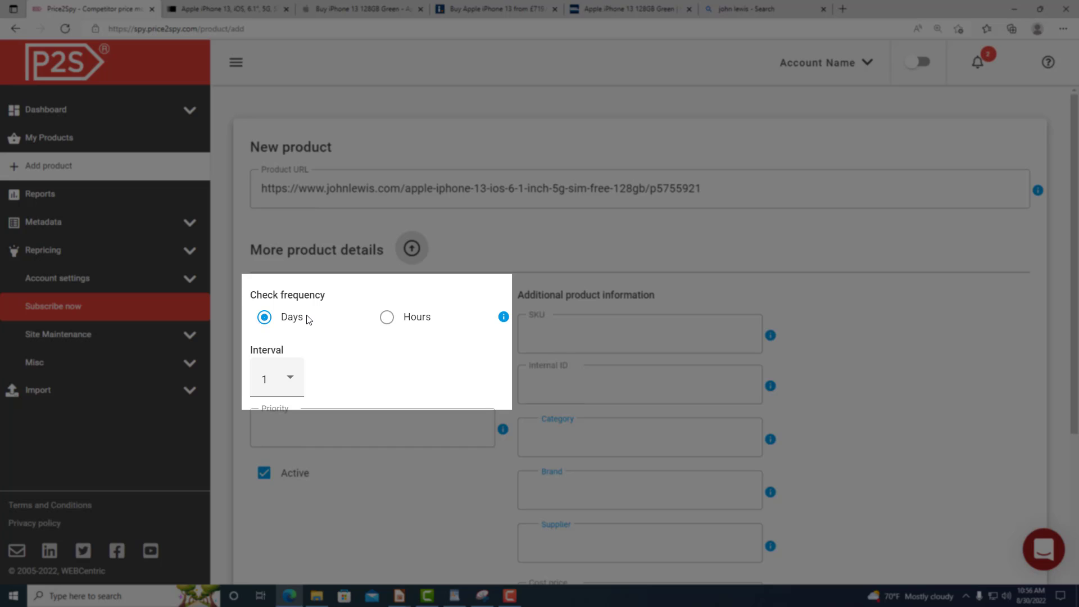
mouse_move(505, 318)
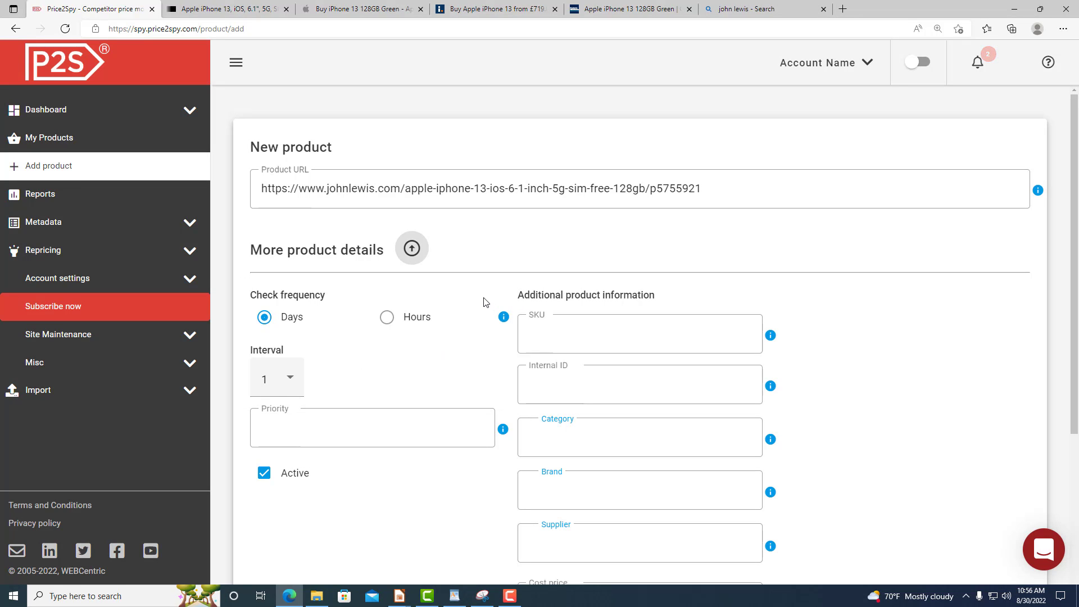
Enter SKU 123456, internal ID Apple123456 and choose category Iphone.
left_click(597, 339)
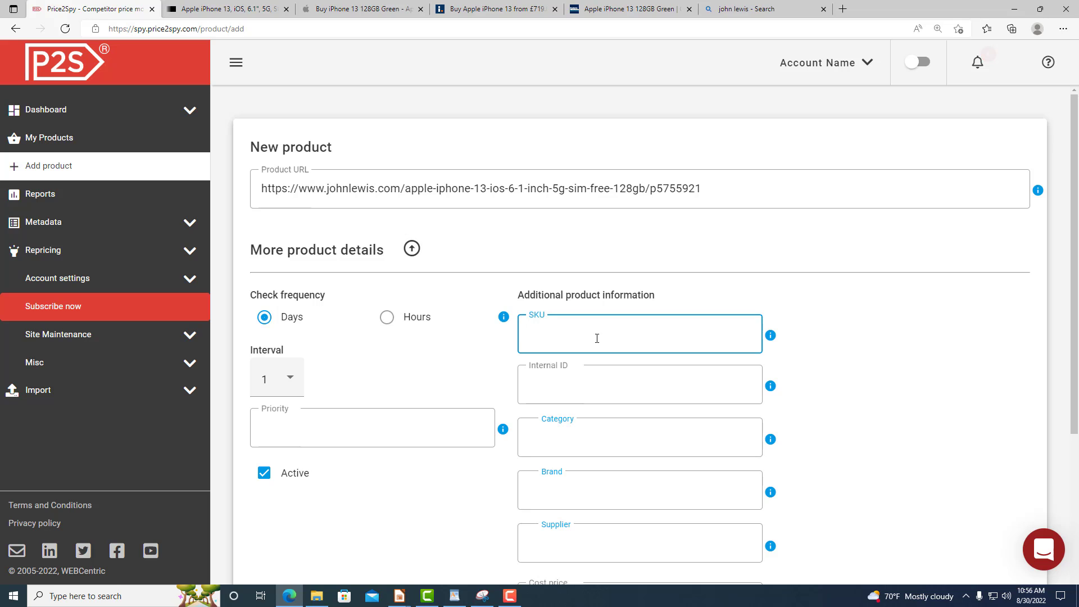
type("123456")
left_click(598, 390)
type("Apple123456")
left_click(587, 439)
type("Iphone")
left_click(579, 537)
Set the brand to Apple and the supplier to Smartphone.
scroll(562, 449, "down", 4)
left_click(549, 271)
type("Apple")
key("Return")
left_click(566, 312)
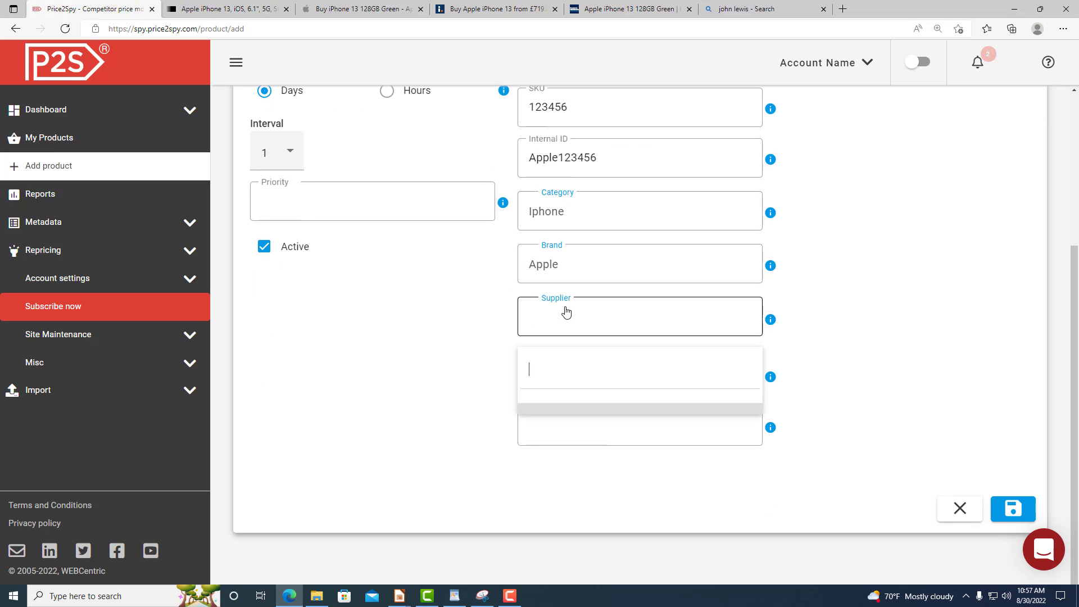
type("Smartphone")
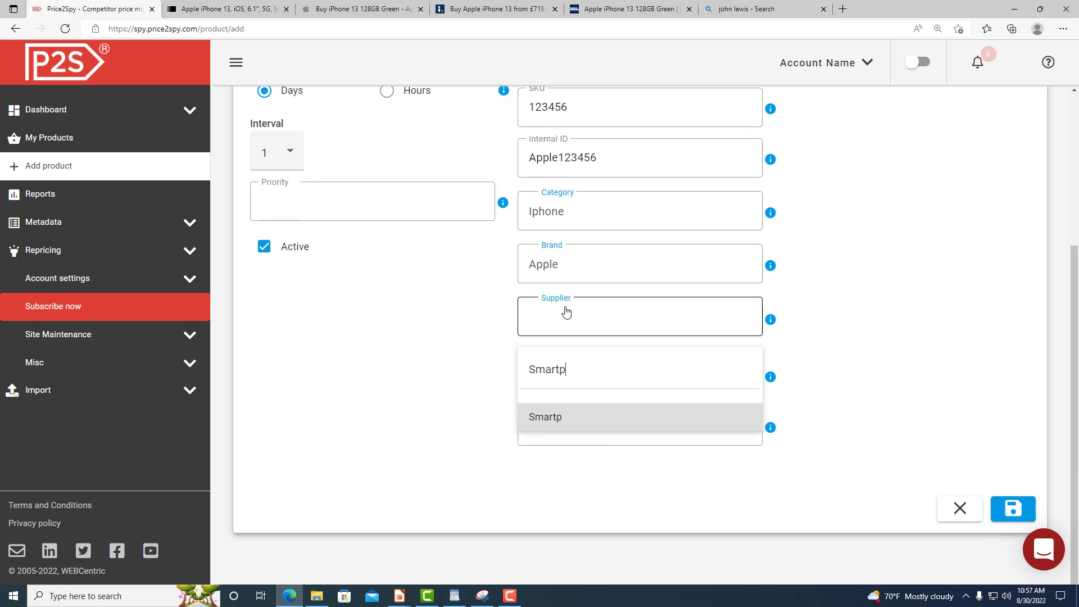
key("Return")
left_click(569, 375)
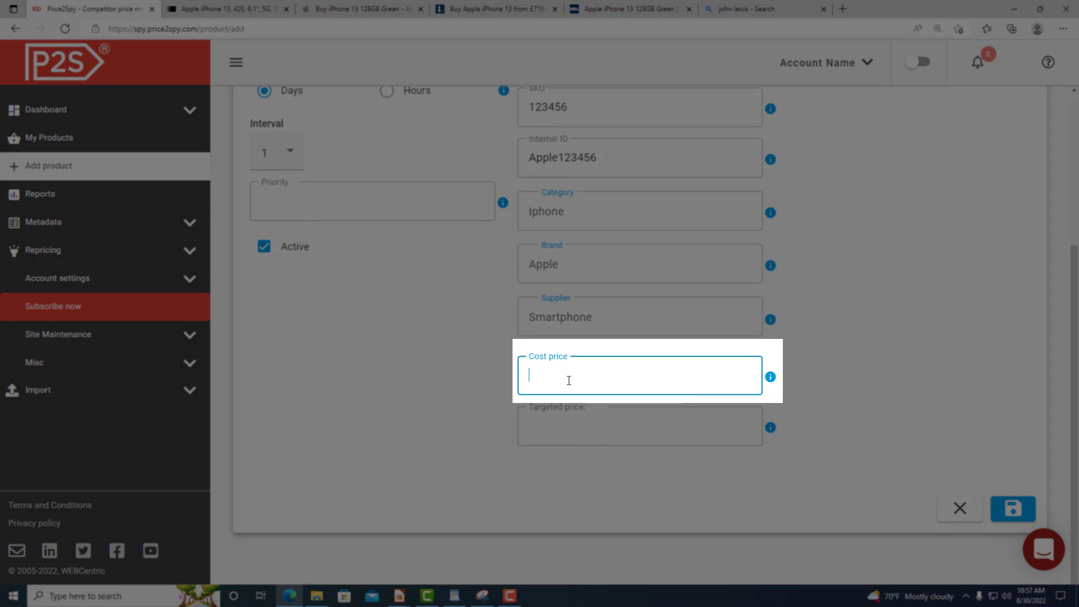
Enter cost price 600 and targeted price 750, then save the product.
type("600")
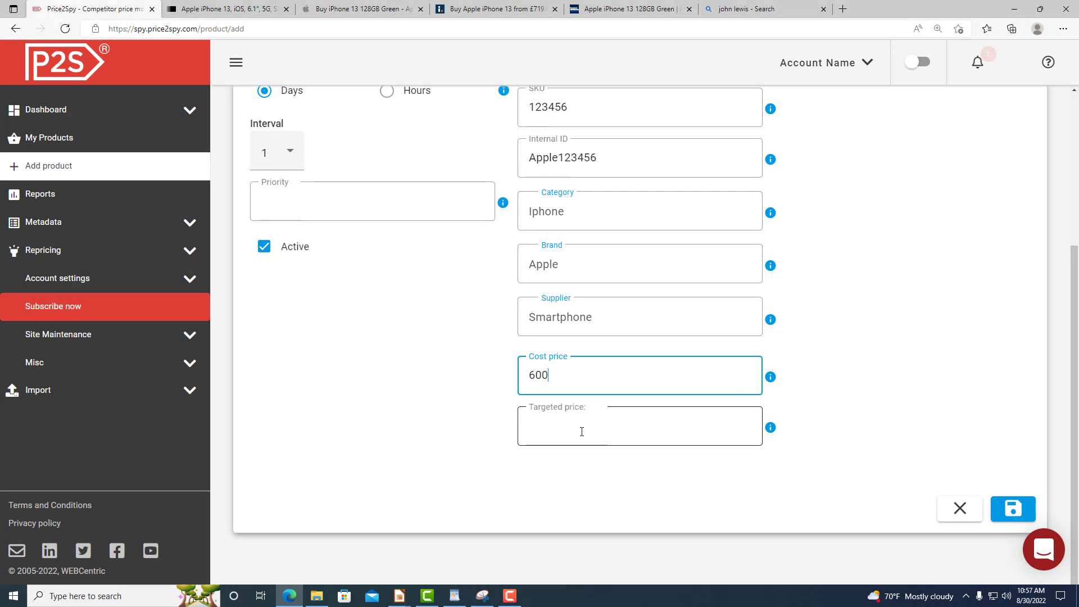
left_click(582, 431)
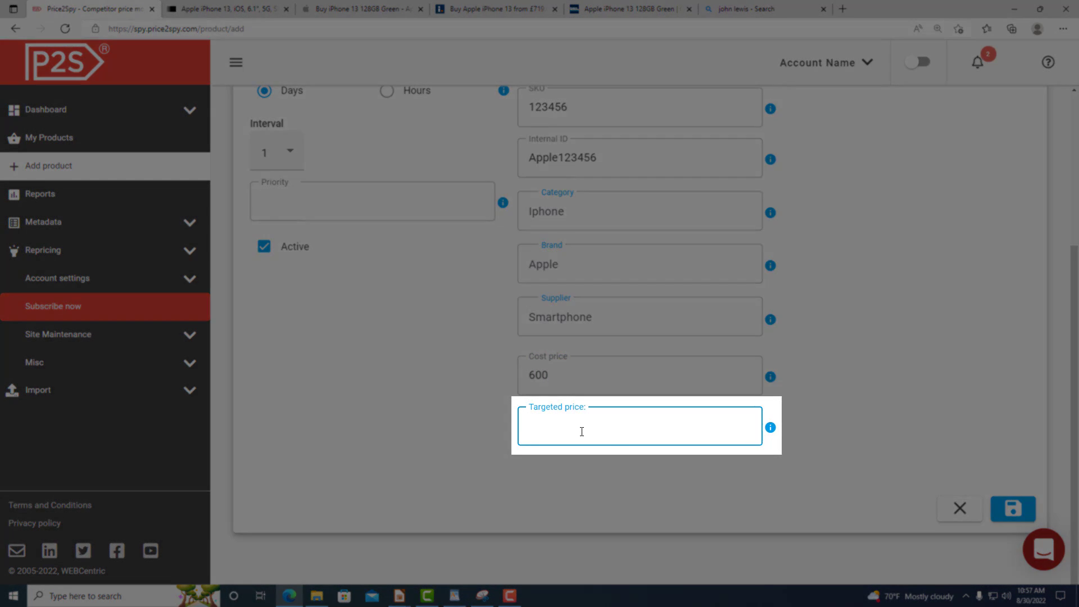
type("750")
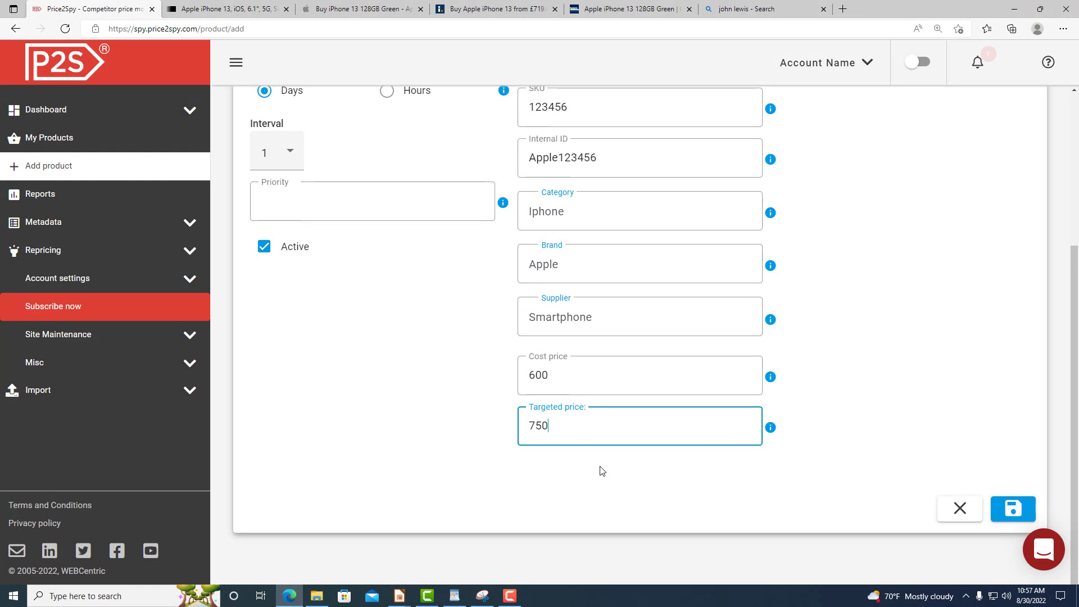
left_click(602, 471)
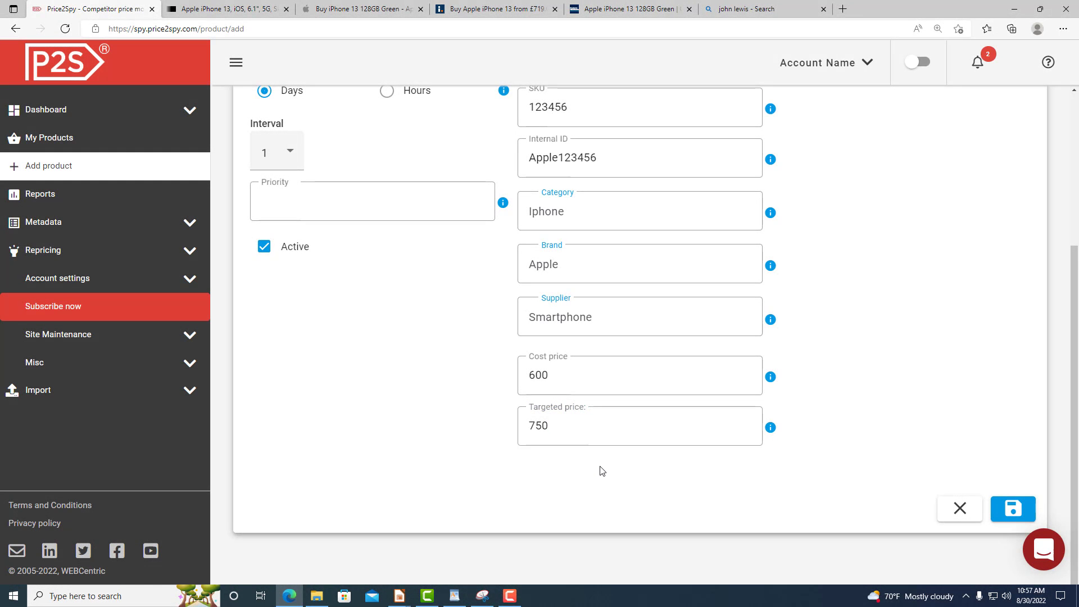
left_click(1021, 509)
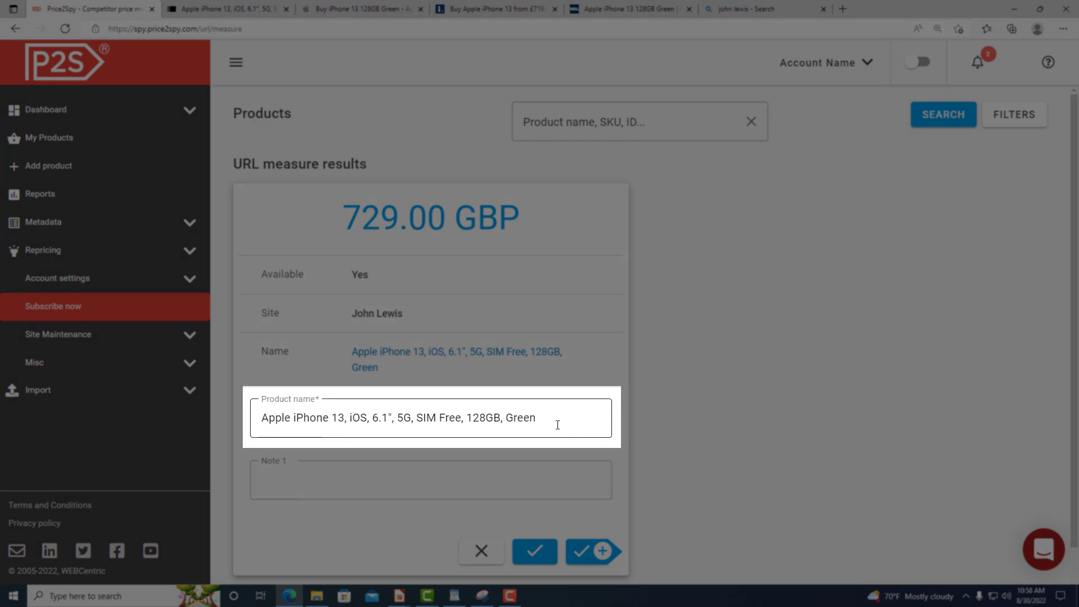
Review the product name and 729.00 GBP price, then confirm the John Lewis URL.
left_click(557, 425)
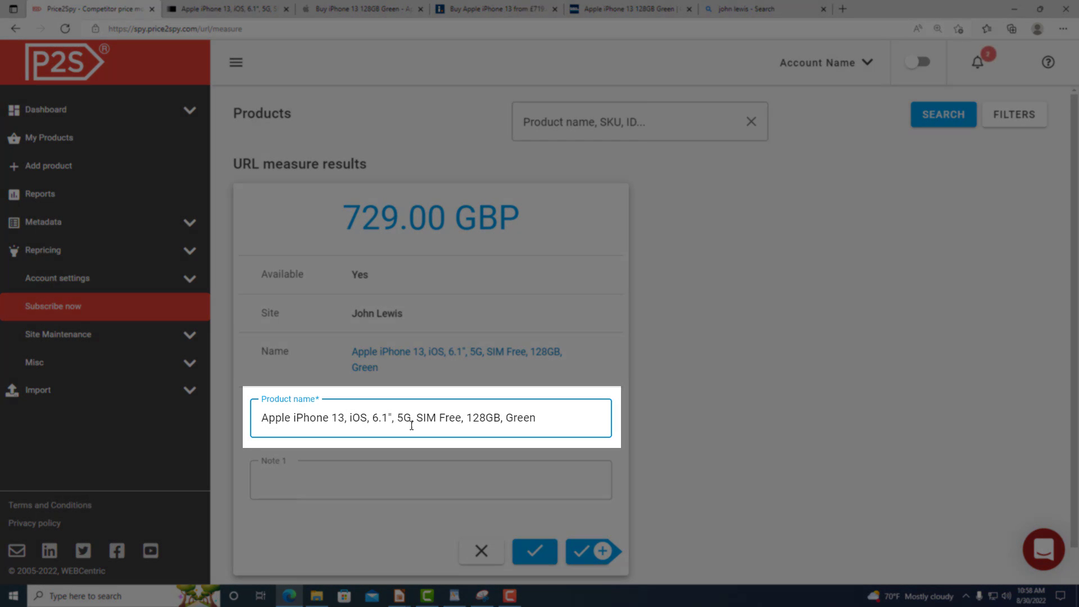
left_click_drag(326, 426, 190, 421)
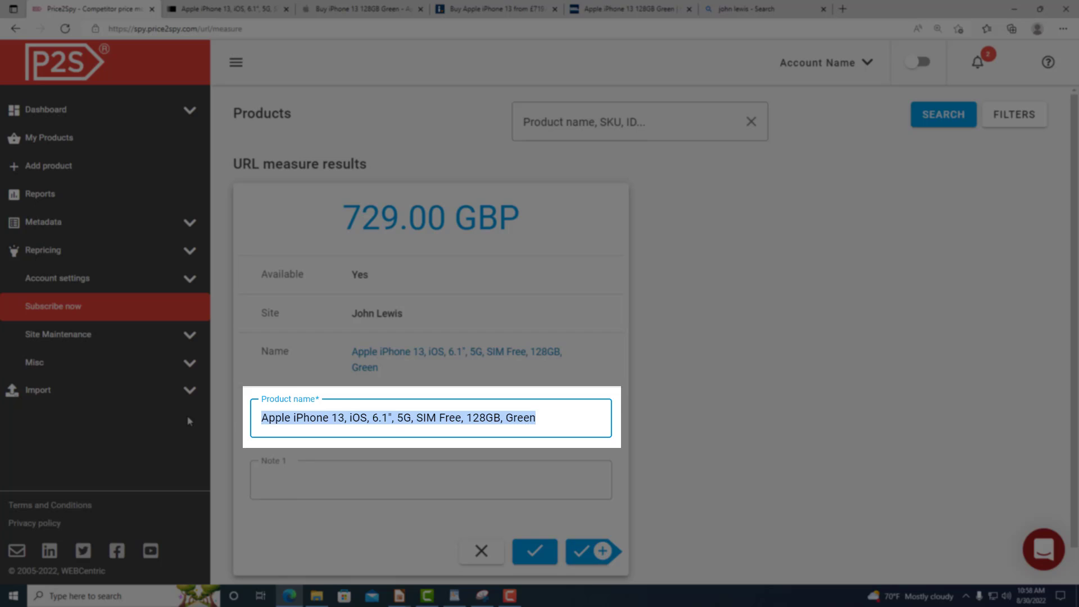
left_click(566, 430)
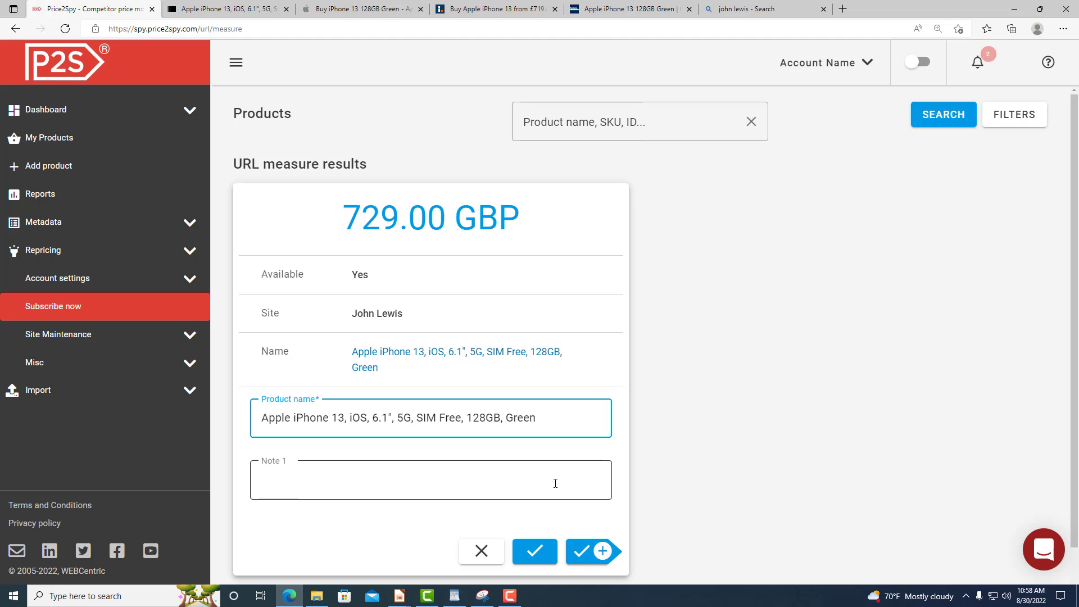
left_click(556, 484)
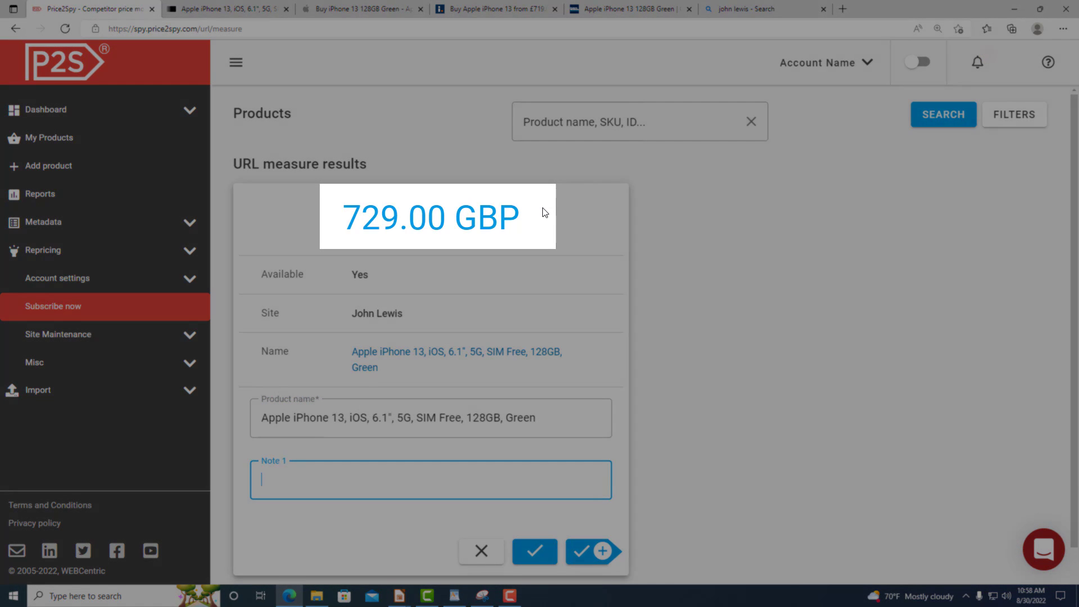
left_click(523, 233)
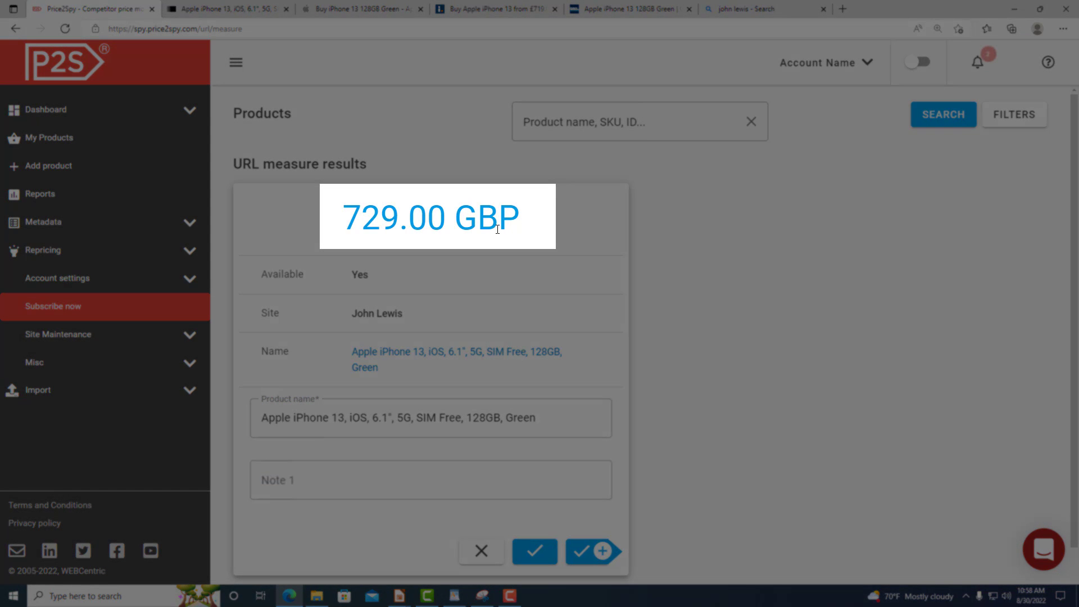
left_click_drag(480, 230, 321, 233)
left_click(324, 233)
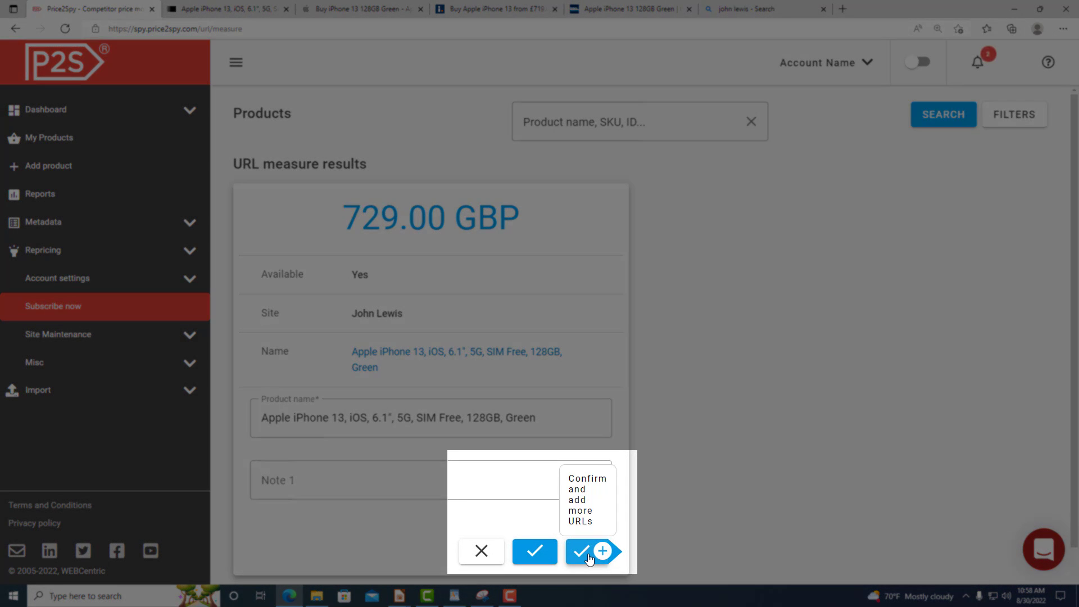
left_click(546, 554)
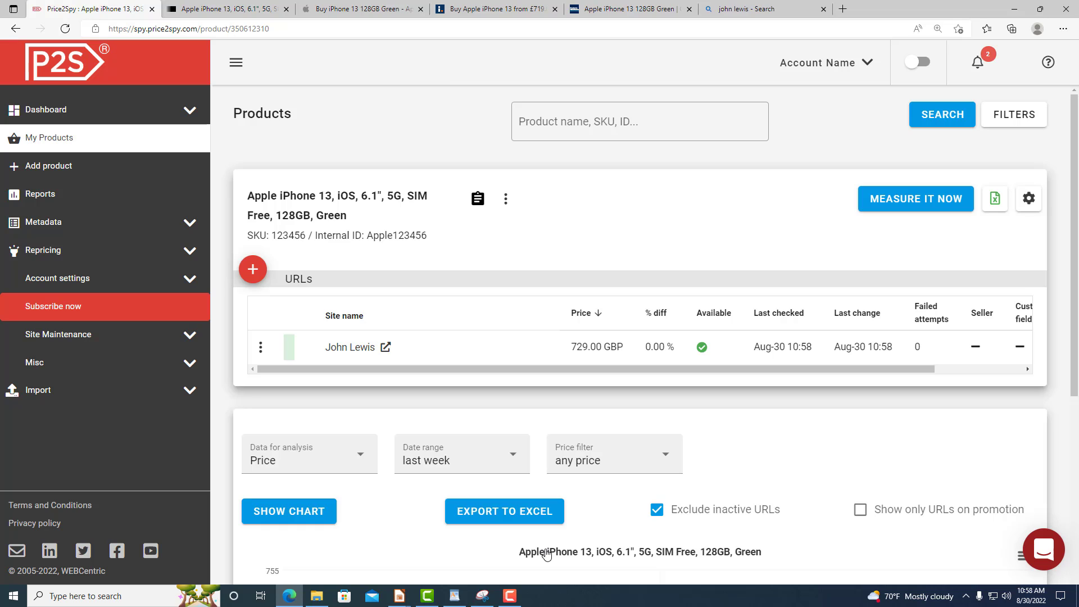
Add the Apple iPhone 13 page as a product URL and confirm it.
left_click(334, 10)
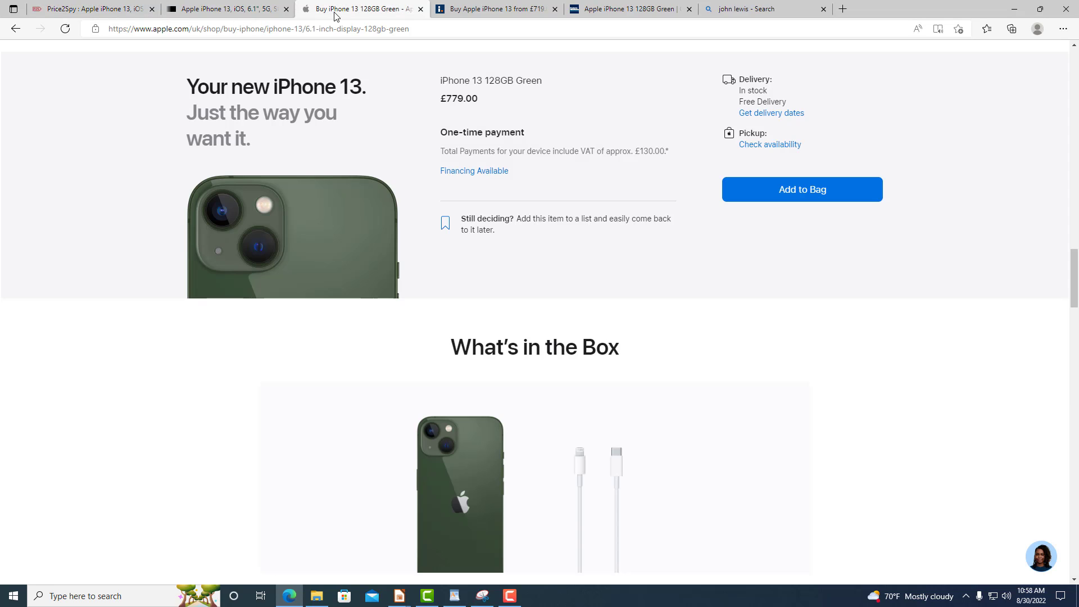
left_click(348, 28)
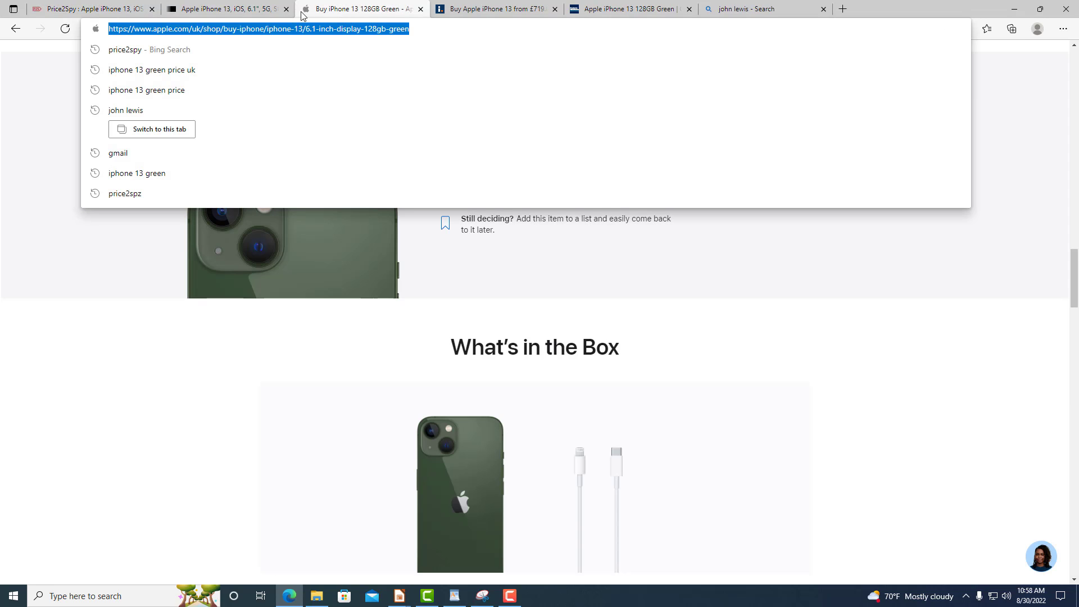
left_click(83, 9)
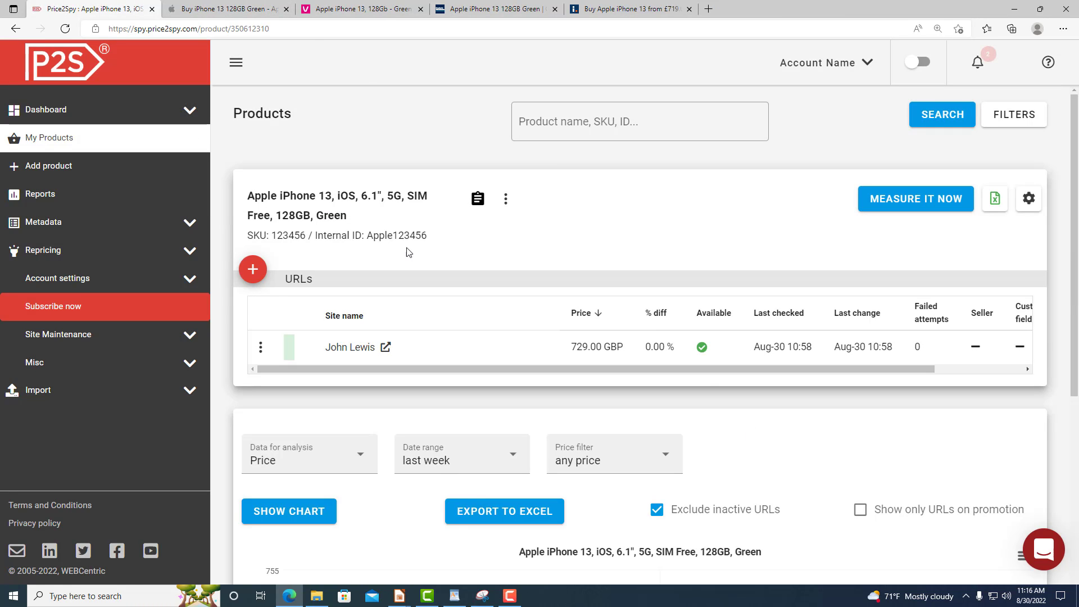
left_click(254, 276)
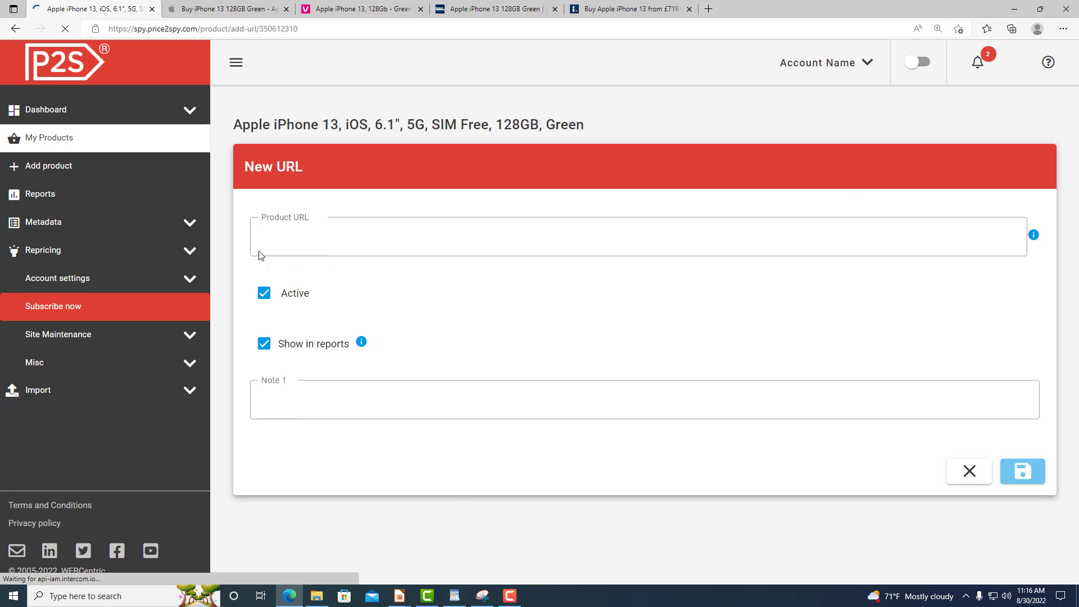
left_click(254, 9)
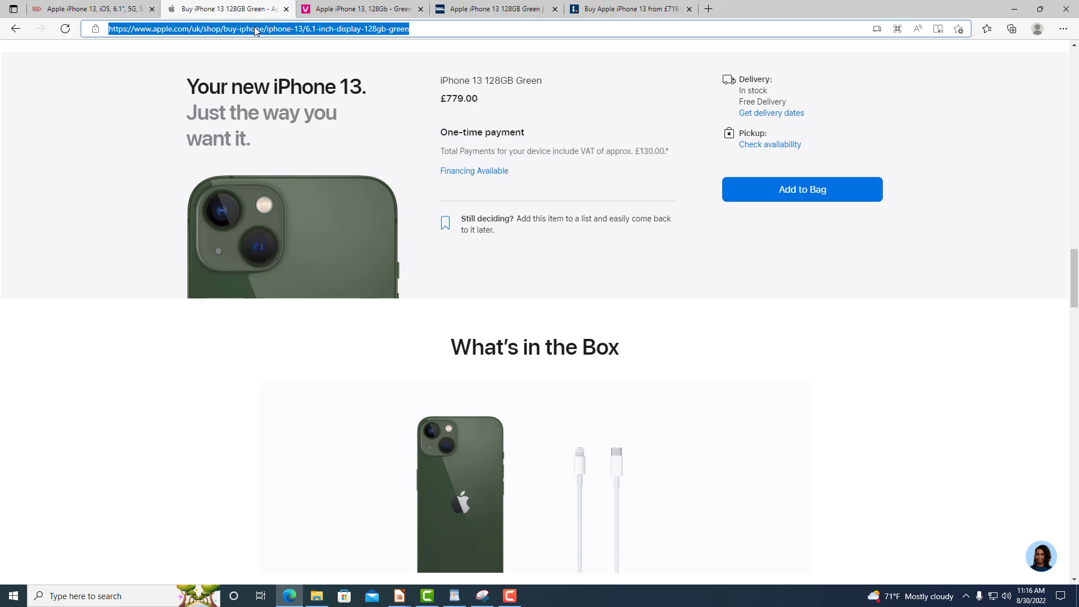
key("ctrl+c")
left_click(90, 9)
left_click(292, 236)
key("ctrl+v")
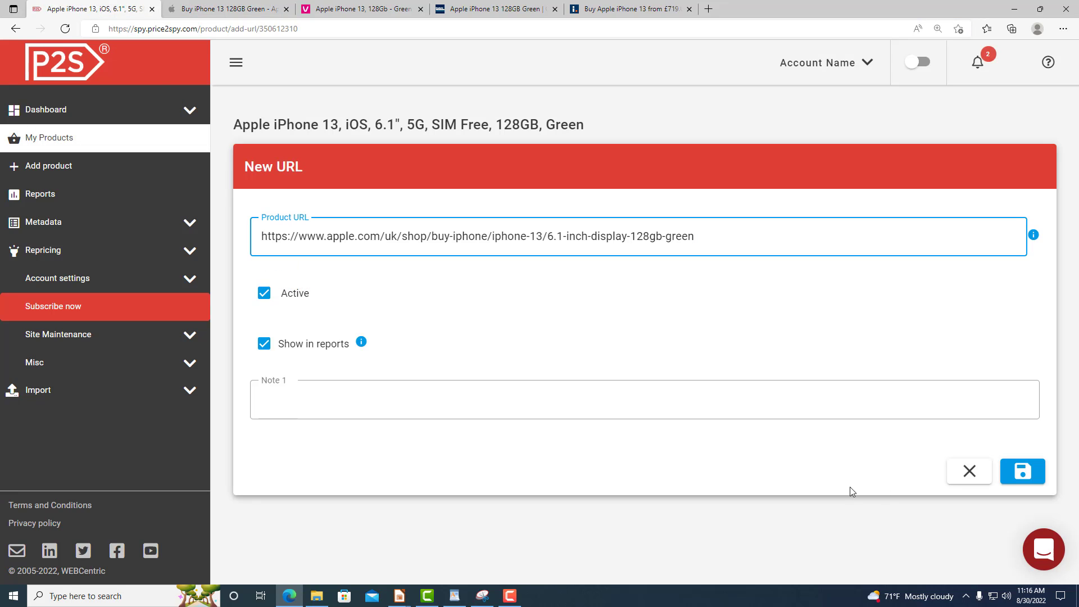
left_click(1021, 475)
left_click(593, 423)
Add the Very iPhone 13 page URL and save it for price measurement.
left_click(360, 9)
left_click(225, 29)
key("ctrl+c")
left_click(89, 9)
left_click(315, 240)
key("ctrl+v")
left_click(1024, 471)
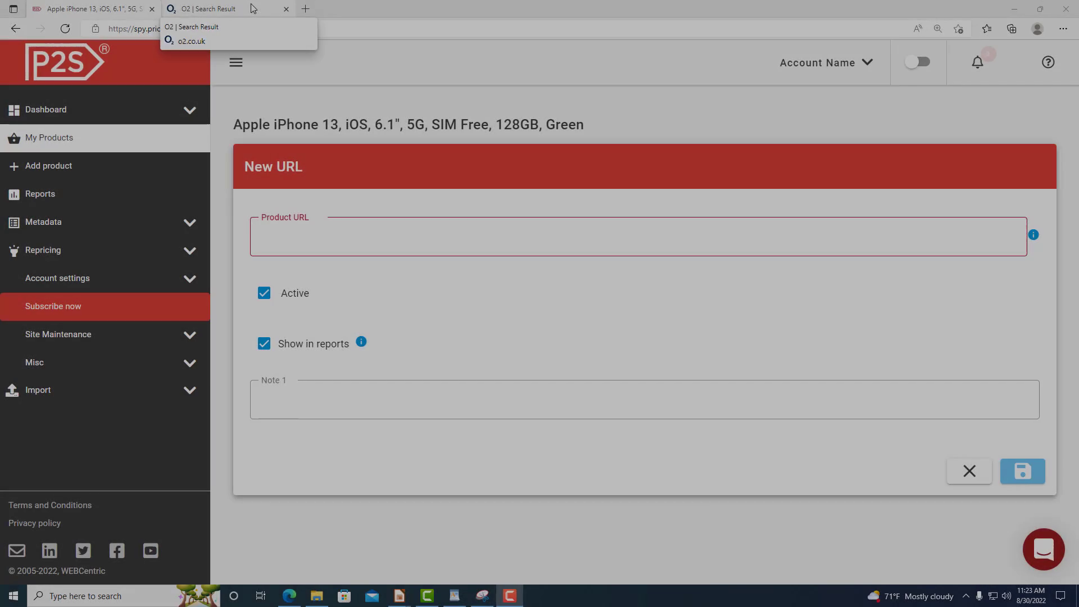
Paste the O2 iPhone 13 search-results address into Product URL and save it.
left_click(252, 8)
left_click(272, 29)
key("ctrl+c")
left_click(140, 8)
left_click(349, 236)
key("ctrl+v")
left_click(1036, 471)
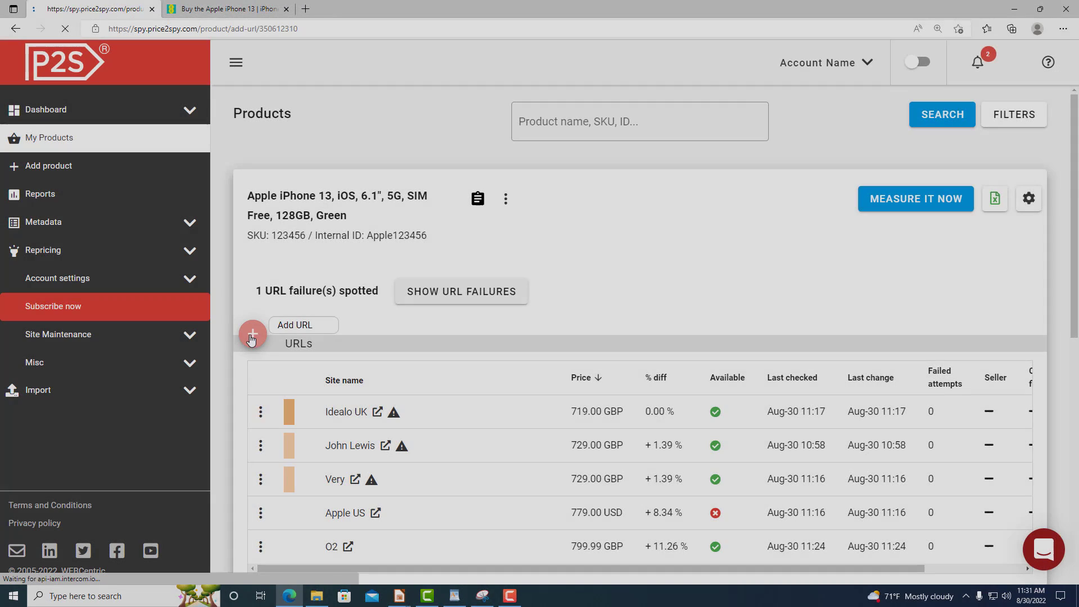
Add the EE iPhone 13 shop page as a product URL and confirm it.
left_click(251, 339)
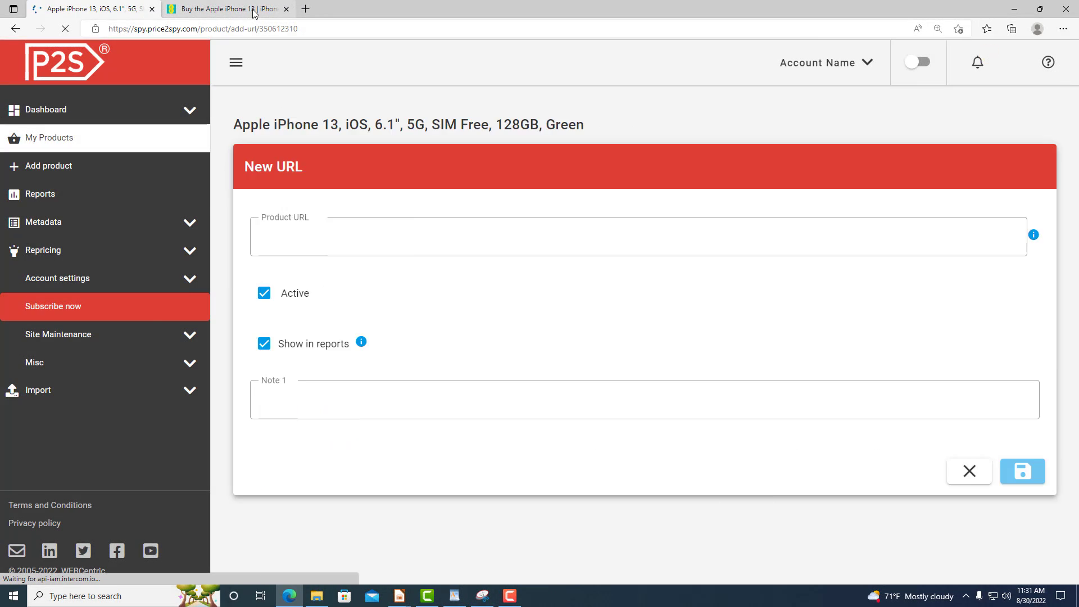
left_click(256, 13)
left_click(264, 34)
key("ctrl+c")
left_click(89, 8)
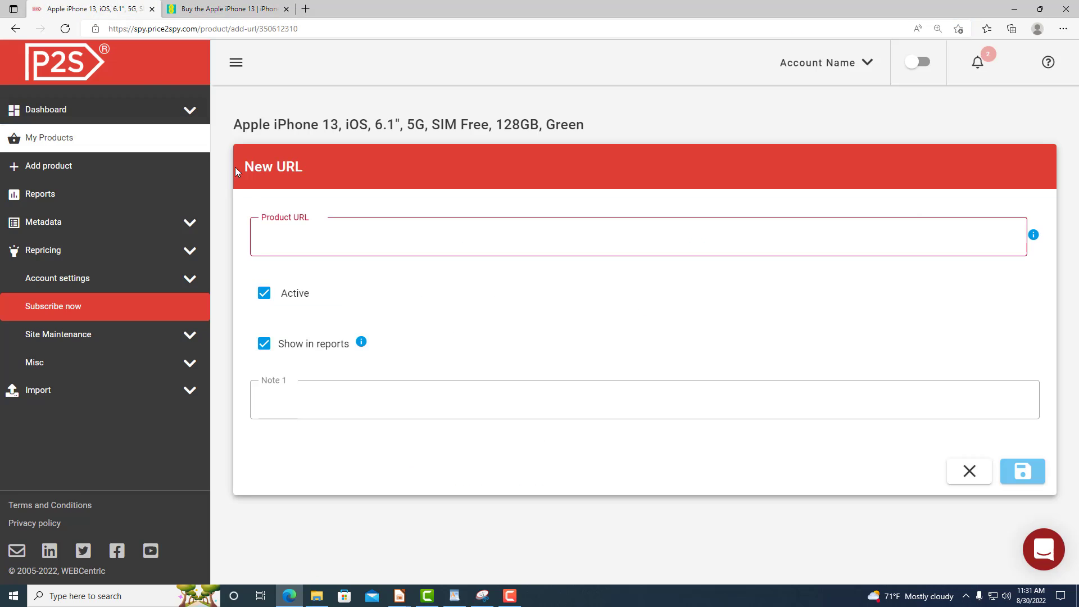
key("ctrl+v")
left_click(1015, 474)
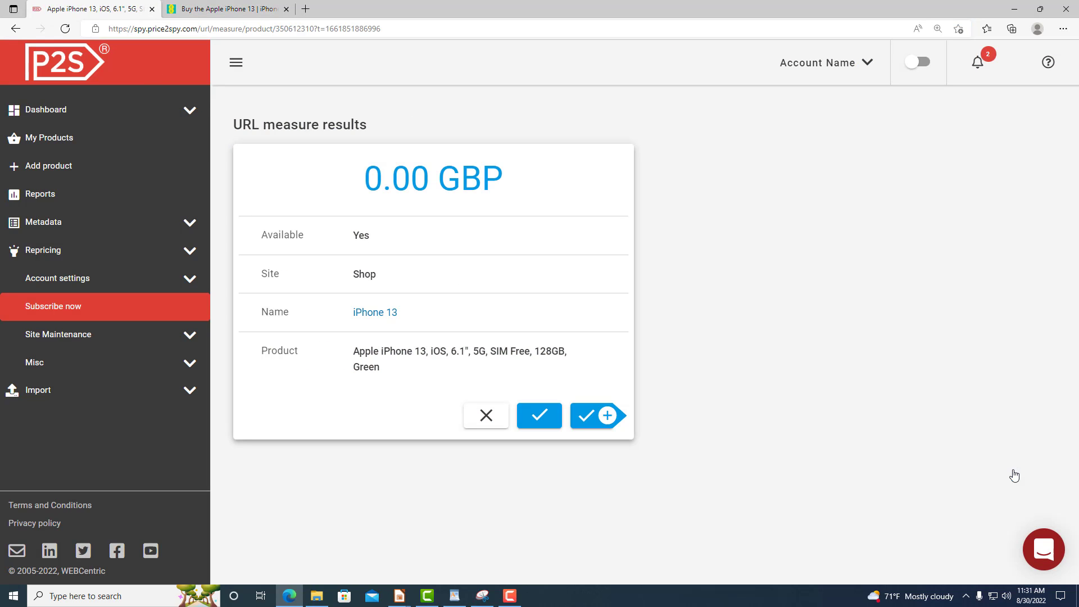
left_click(533, 416)
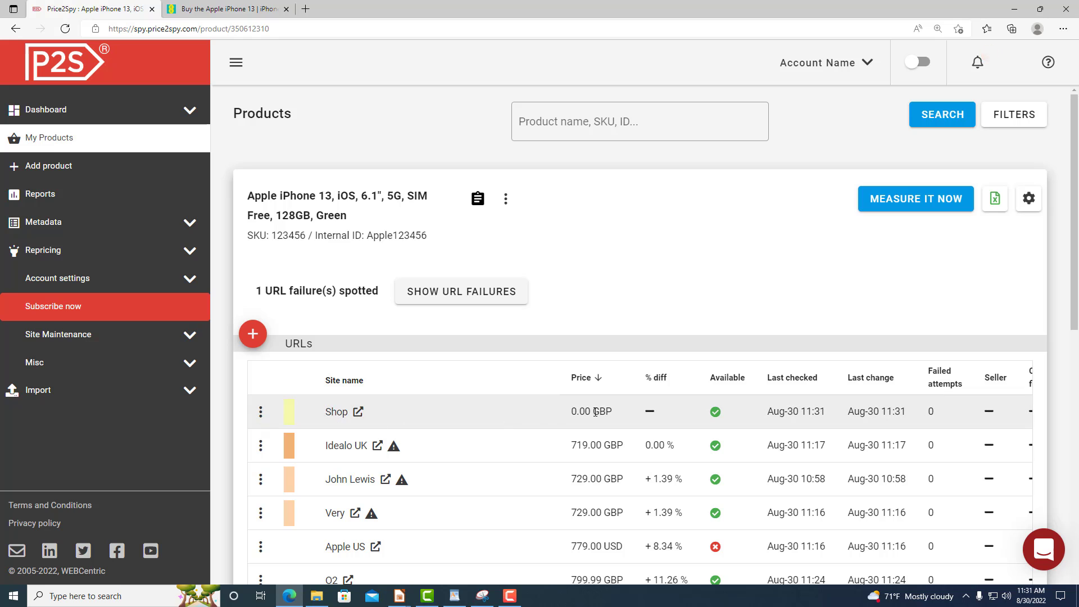
Report the Shop URL's missing price via What's going wrong? and check the URL failures list.
left_click(260, 412)
left_click(345, 181)
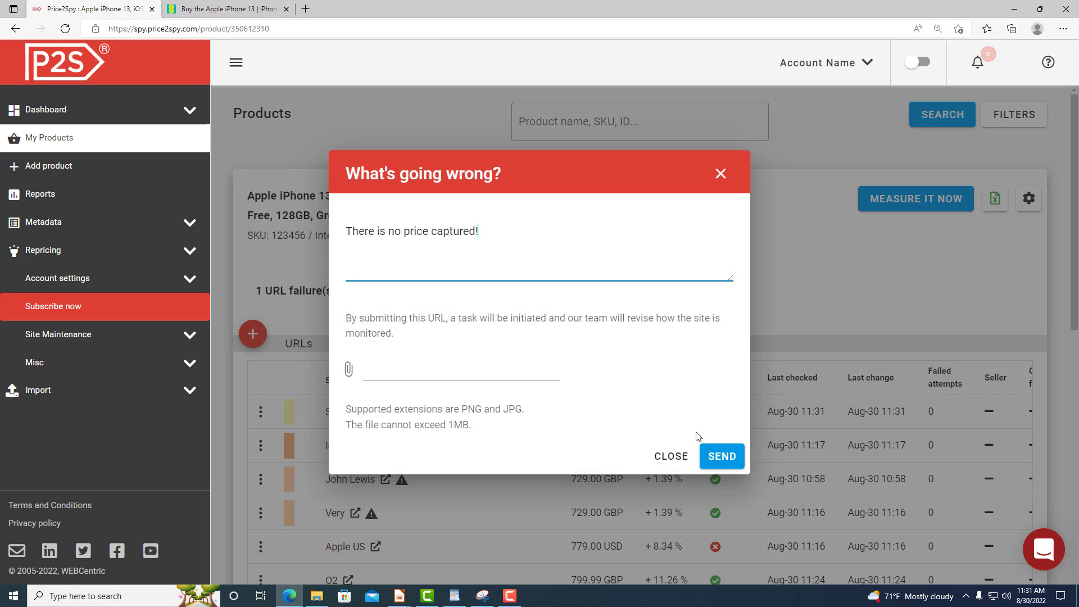
left_click(721, 456)
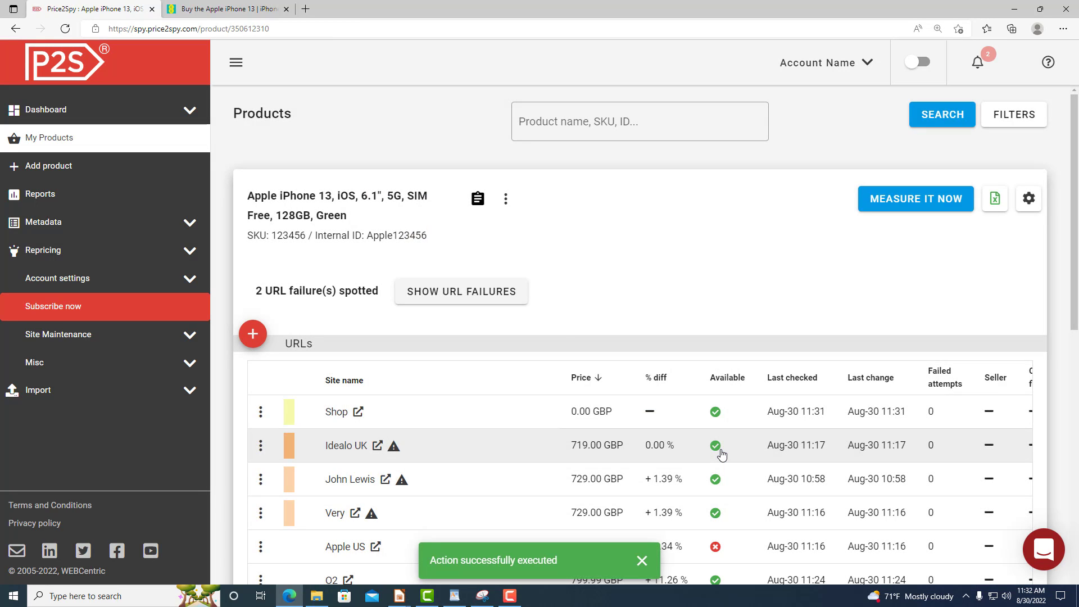
left_click(497, 298)
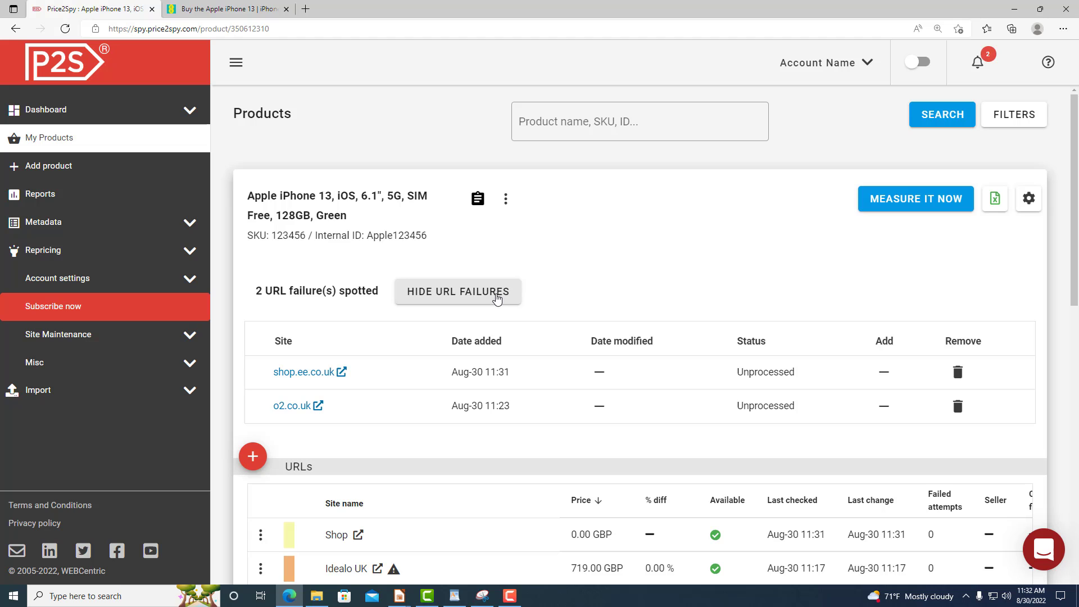
left_click(498, 298)
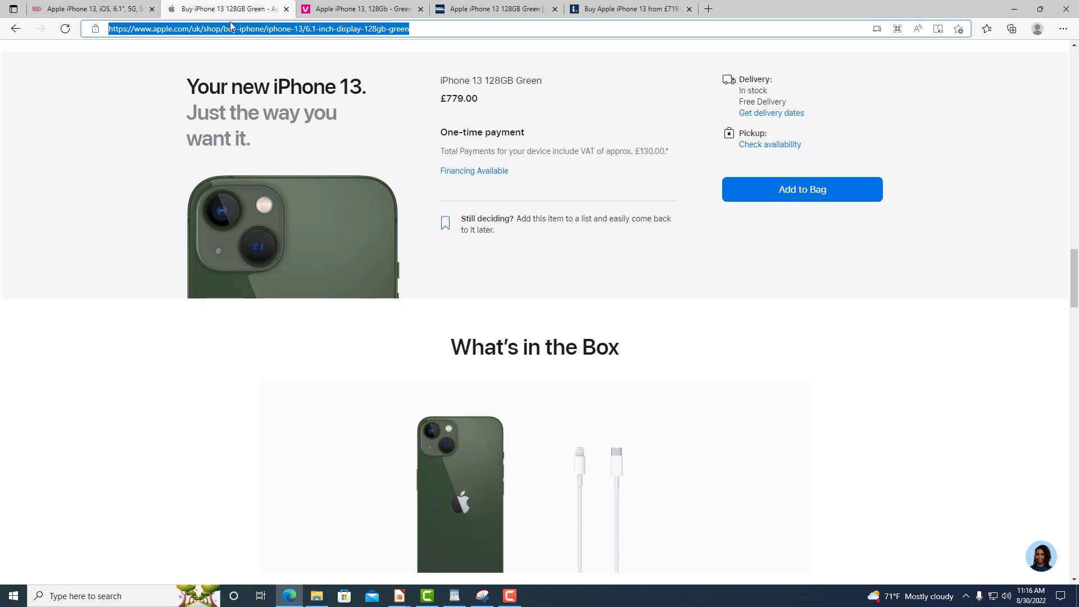
Save the Apple US address as a product URL and confirm it.
left_click(90, 9)
left_click(291, 236)
key("ctrl+v")
left_click(1024, 472)
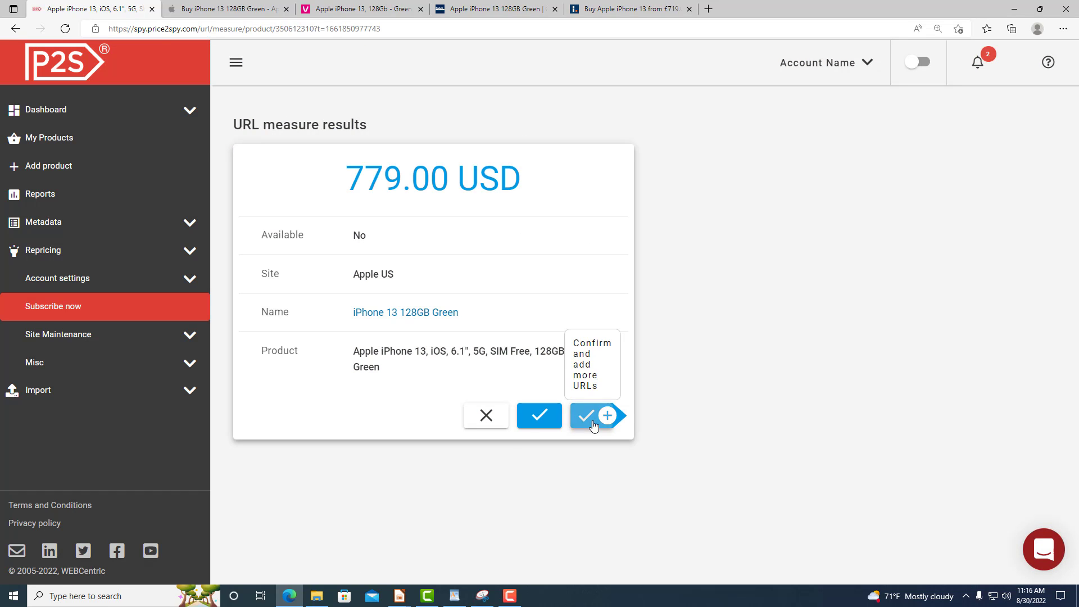
left_click(602, 416)
Add and confirm the Very iPhone 13 page URL.
left_click(360, 9)
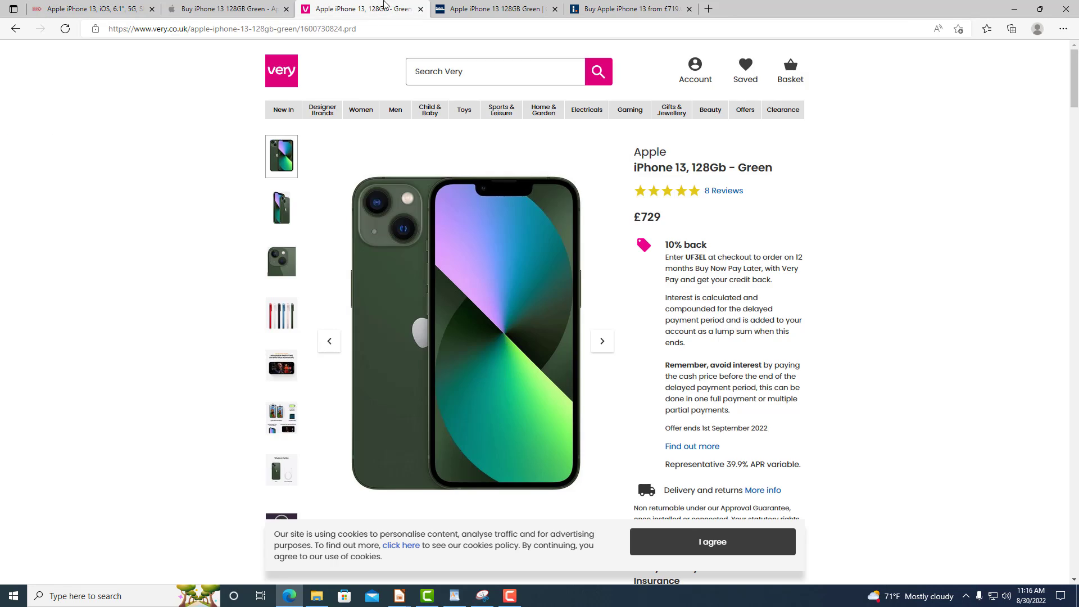
left_click(225, 29)
left_click(90, 9)
left_click(315, 240)
key("ctrl+v")
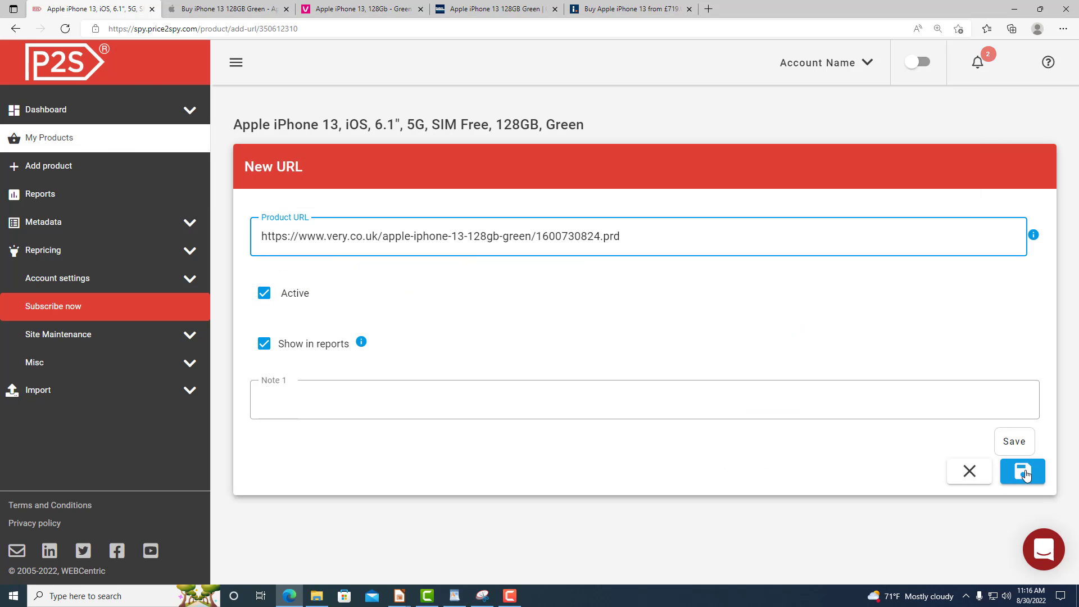
left_click(1025, 470)
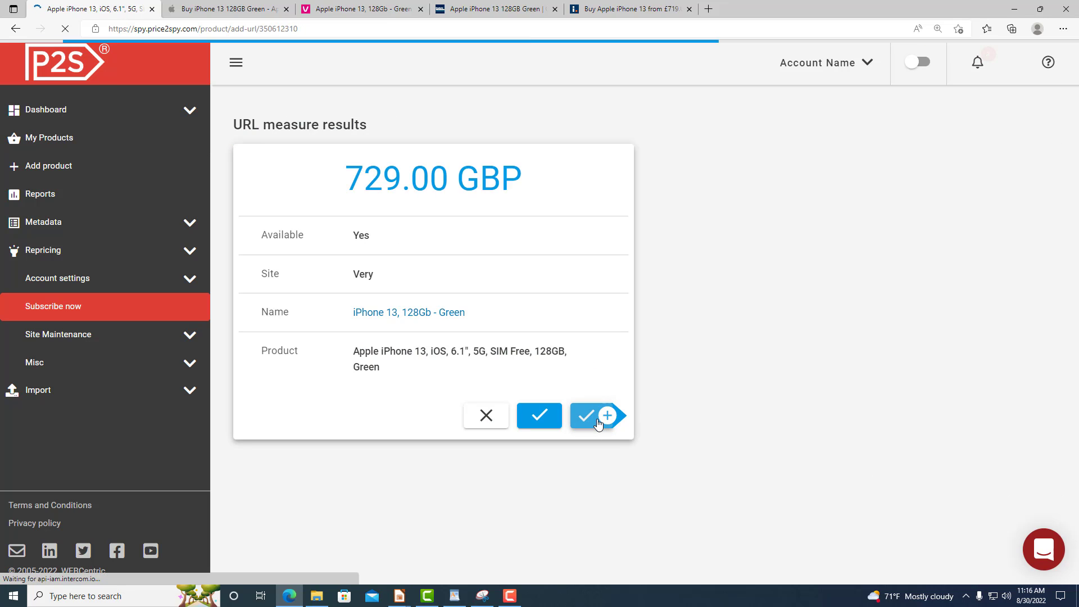
left_click(598, 423)
Paste the Carphone Warehouse iPhone 13 128GB green address and save it for measuring.
left_click(494, 9)
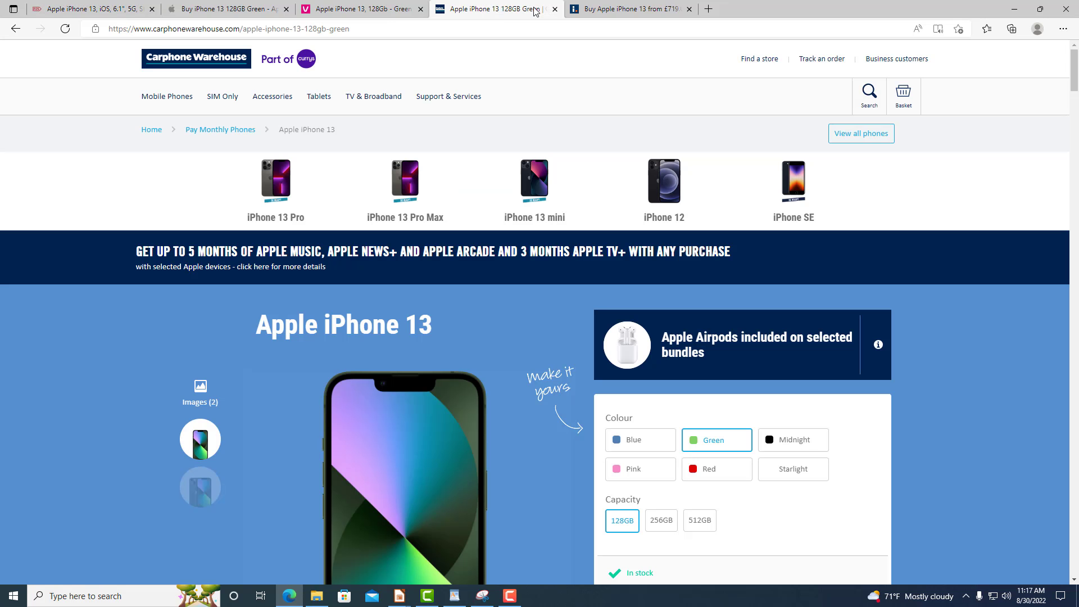
left_click(484, 25)
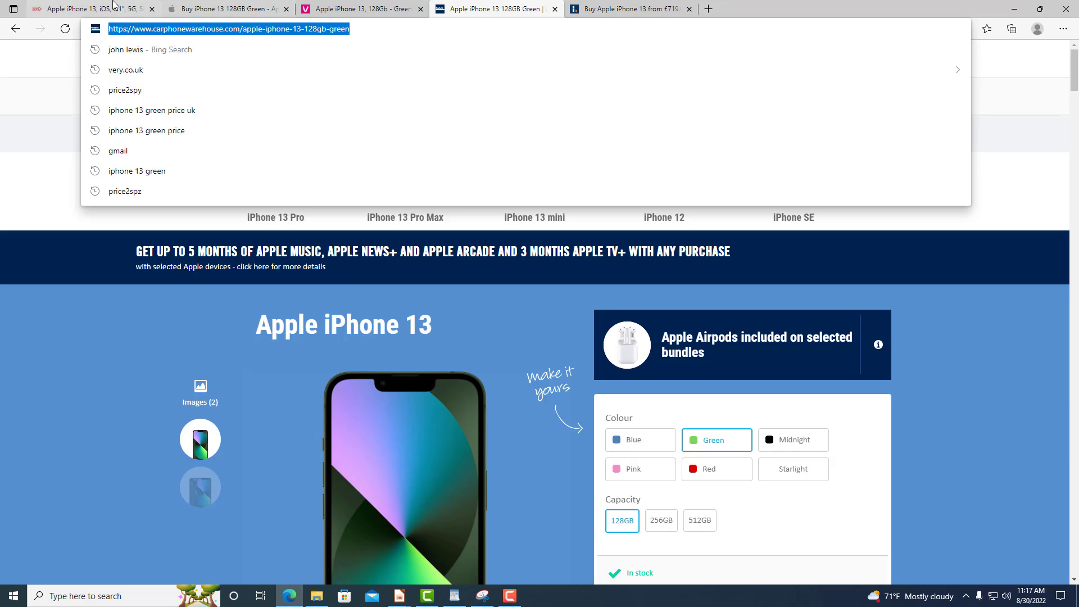
left_click(90, 9)
left_click(269, 228)
key("ctrl+v")
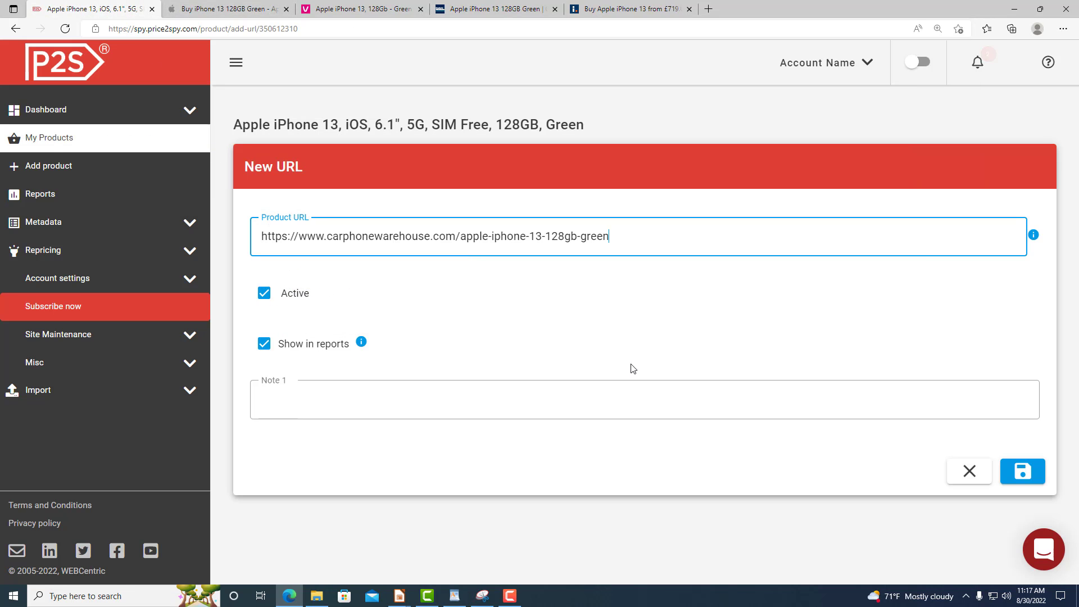
left_click(1017, 475)
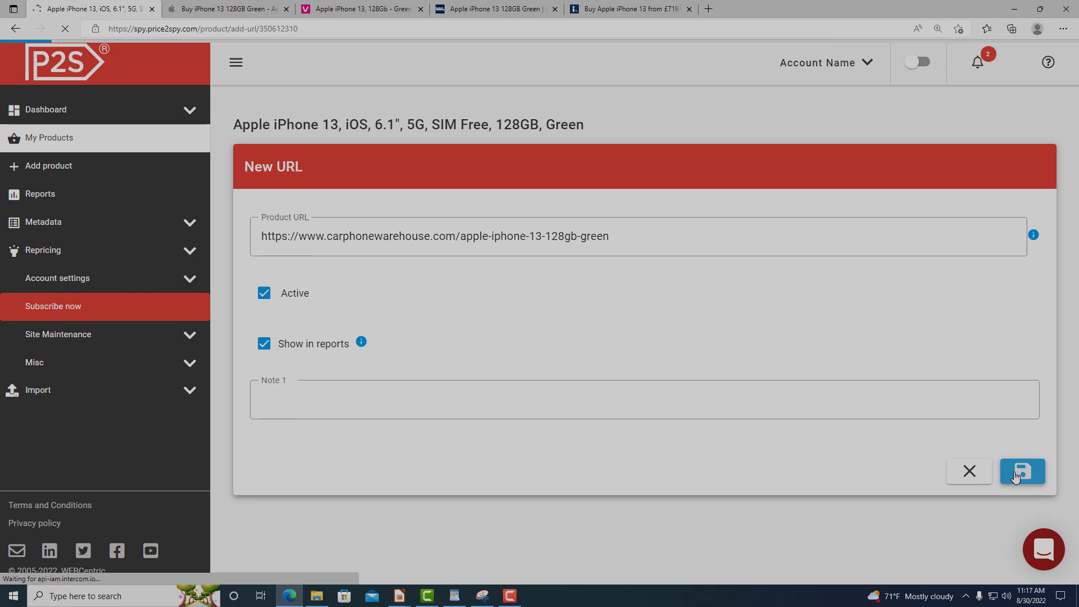